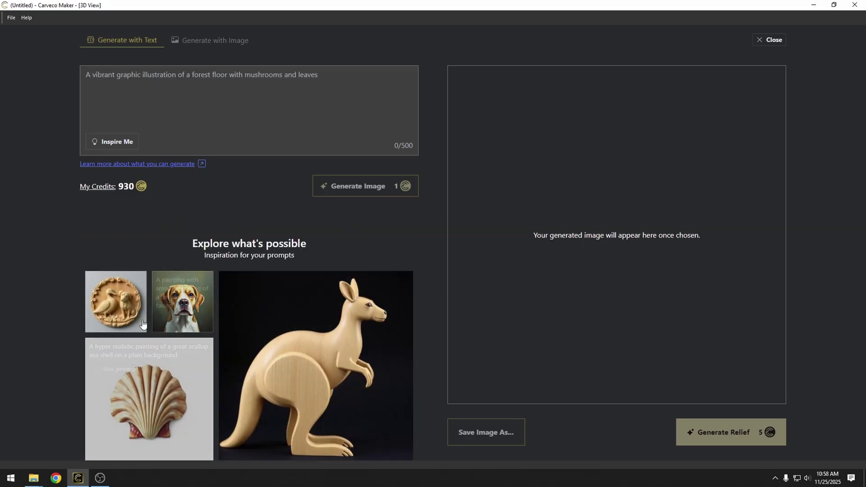
Generate relief-carving images from the duck-and-dog prompt
left_click(142, 324)
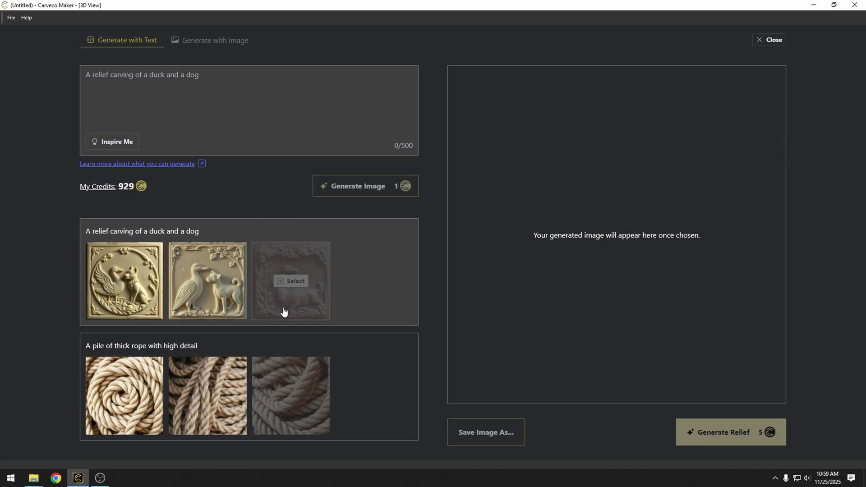
scroll(264, 348, "down", 3)
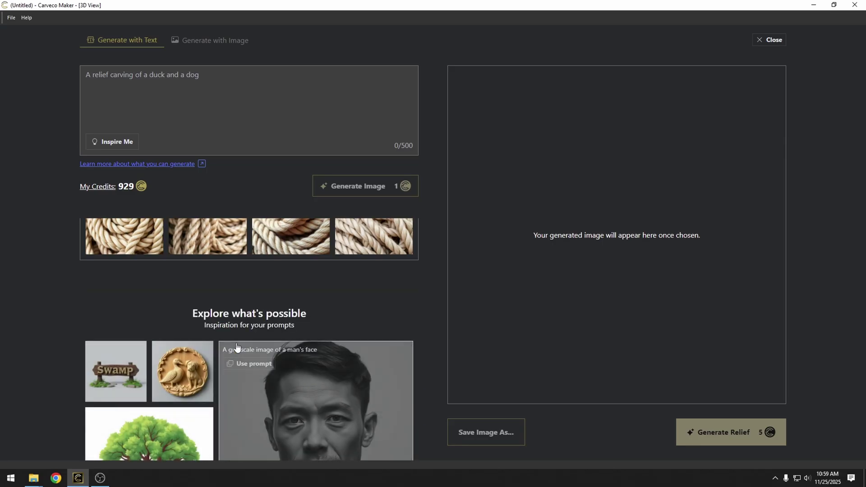
scroll(257, 353, "up", 2)
scroll(253, 356, "up", 1)
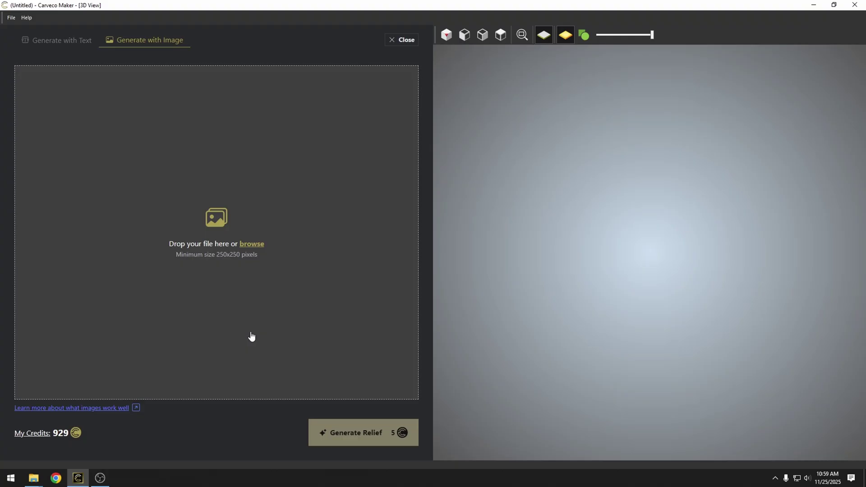
Load the standing dove photo and orbit its generated relief to a low angle
left_click(247, 247)
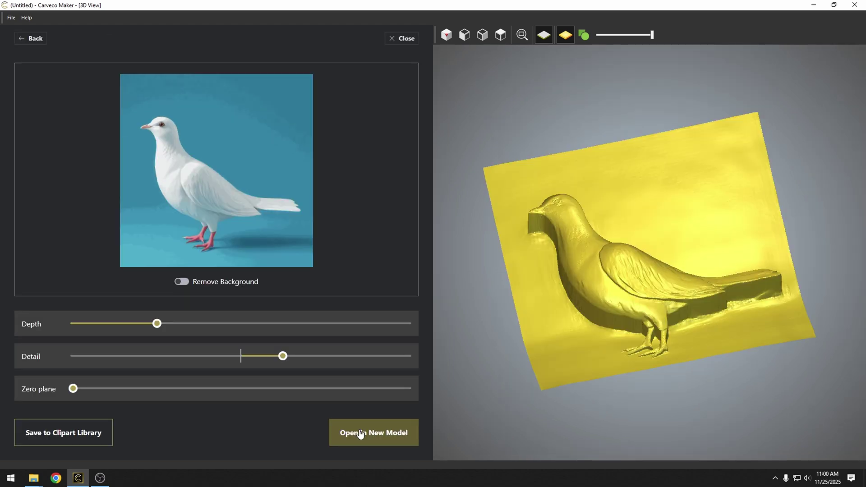
scroll(596, 295, "up", 5)
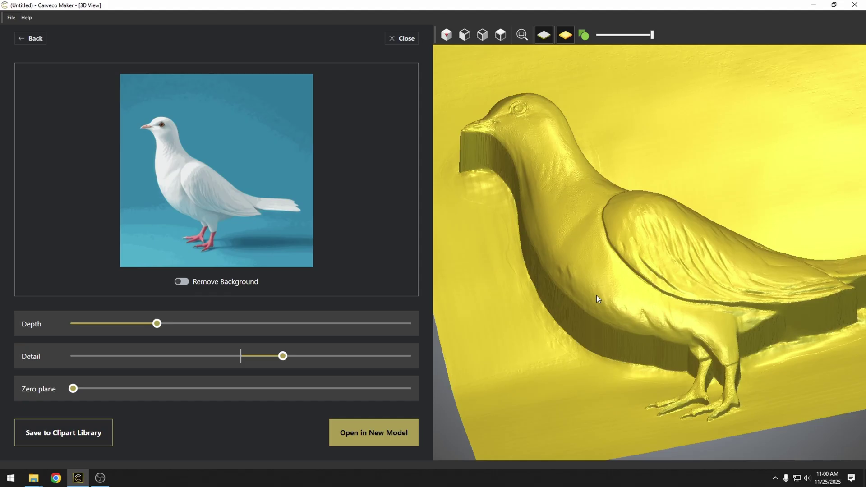
scroll(596, 296, "down", 3)
scroll(596, 275, "down", 2)
mouse_move(631, 347)
left_mouse_down()
mouse_move(729, 376)
mouse_move(707, 286)
mouse_move(780, 227)
mouse_move(783, 188)
mouse_move(763, 279)
mouse_move(776, 284)
left_mouse_up()
mouse_move(736, 308)
left_mouse_down()
mouse_move(737, 250)
mouse_move(730, 313)
mouse_move(694, 347)
left_mouse_up()
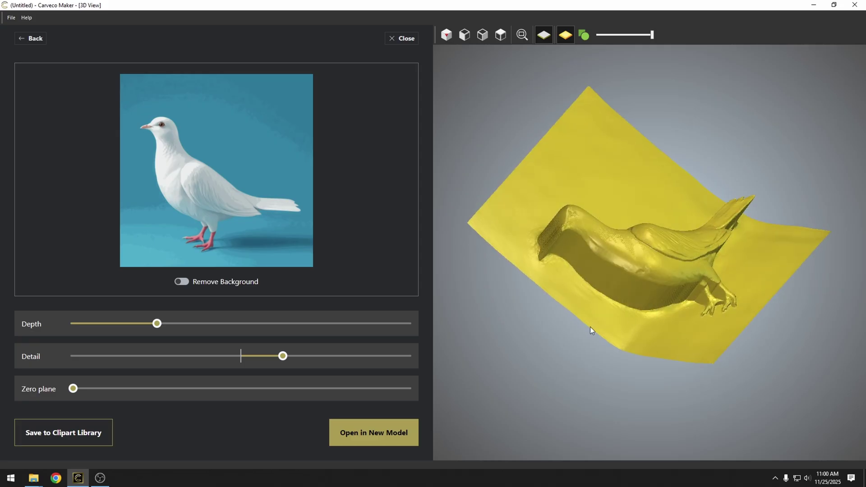
Remove the dove photo's background and inspect the relief from several angles
left_click(182, 283)
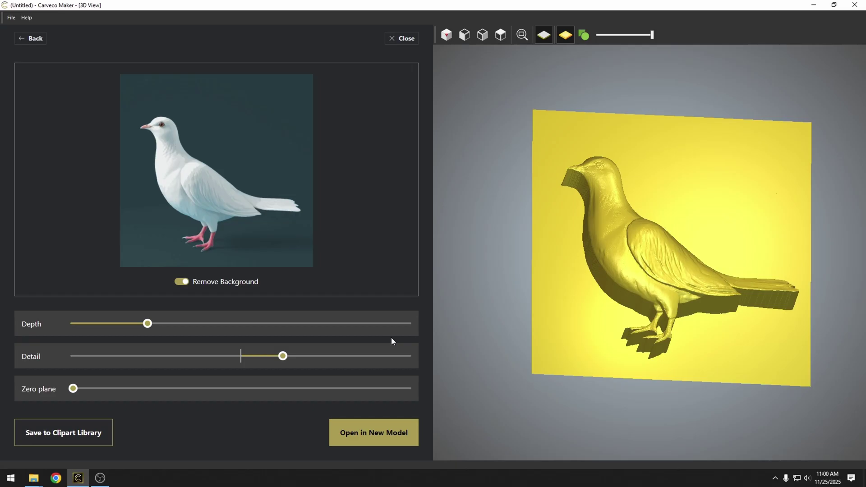
mouse_move(625, 351)
left_mouse_down()
mouse_move(600, 370)
mouse_move(608, 373)
left_mouse_up()
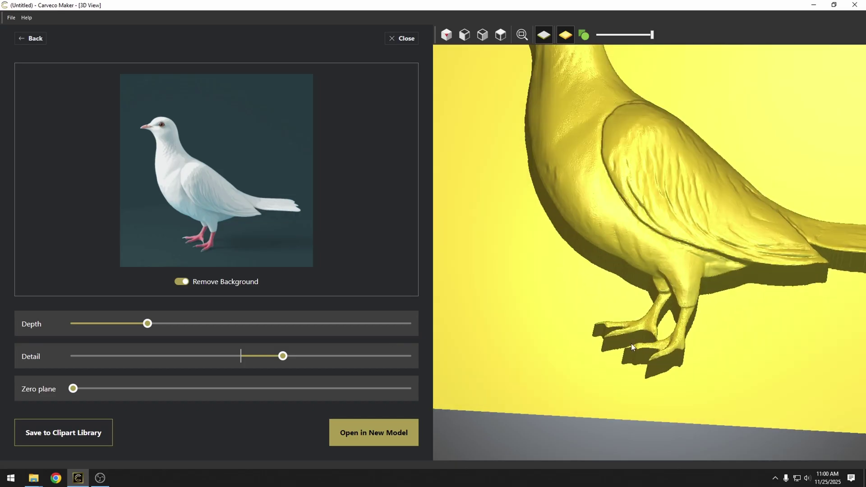
mouse_move(631, 342)
left_mouse_down()
mouse_move(623, 303)
mouse_move(582, 344)
left_mouse_up()
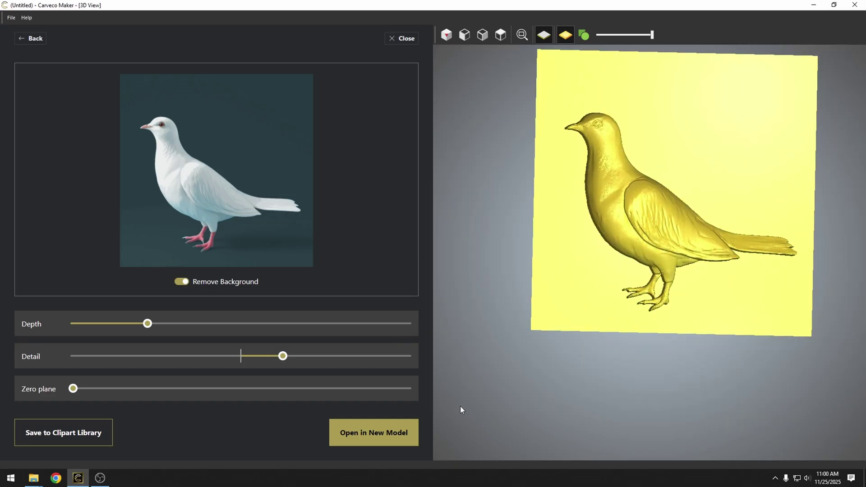
left_click_drag(460, 409, 339, 393)
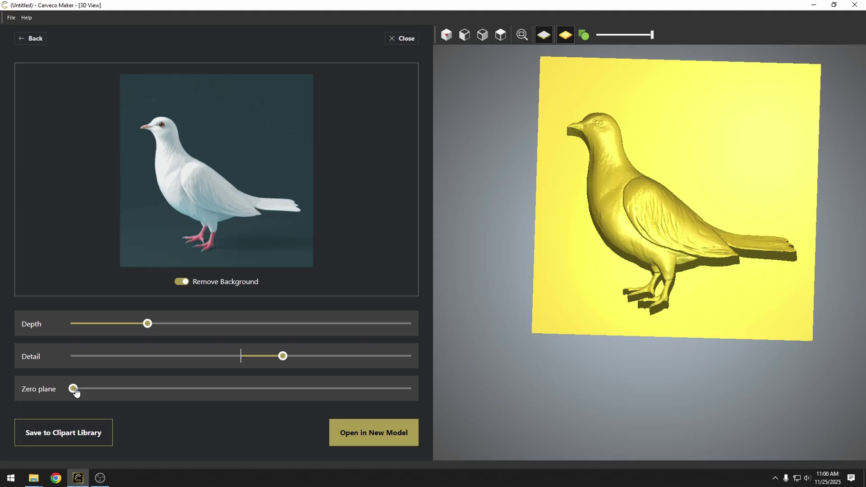
Raise the dove relief's zero plane, increase its depth and reduce its detail
mouse_move(73, 389)
left_mouse_down()
mouse_move(254, 389)
mouse_move(72, 388)
mouse_move(171, 389)
mouse_move(93, 379)
mouse_move(183, 379)
mouse_move(128, 372)
mouse_move(191, 367)
mouse_move(174, 369)
left_mouse_up()
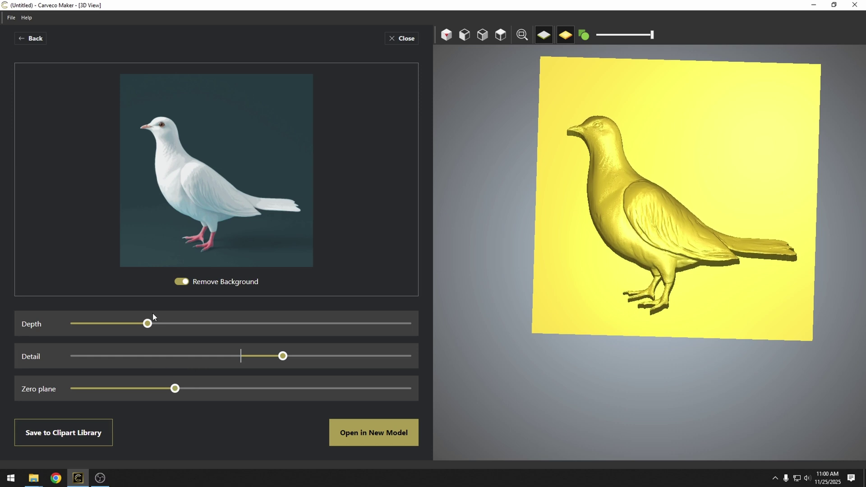
mouse_move(147, 324)
left_mouse_down()
mouse_move(175, 326)
mouse_move(167, 325)
left_mouse_up()
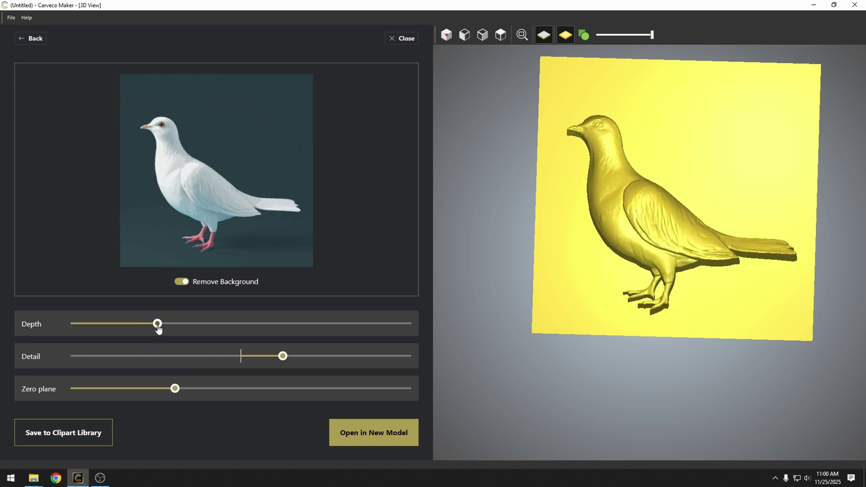
mouse_move(294, 358)
left_mouse_down()
mouse_move(318, 357)
mouse_move(83, 353)
mouse_move(117, 351)
left_mouse_up()
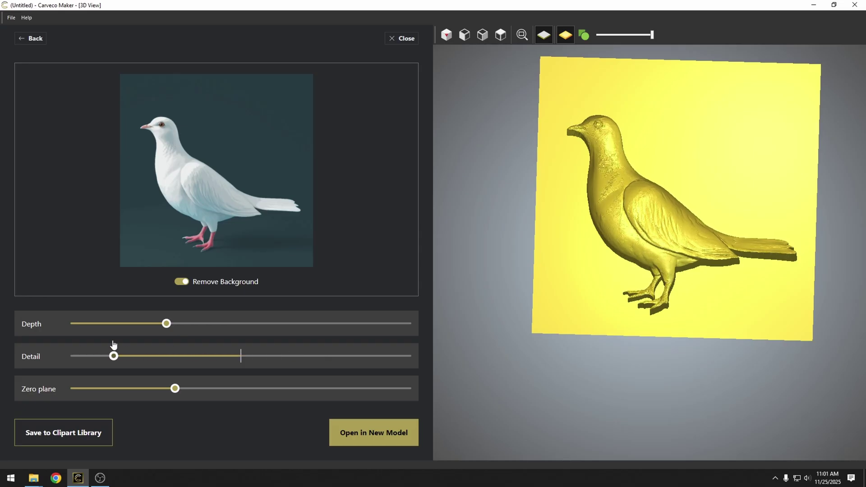
mouse_move(551, 253)
left_mouse_down()
mouse_move(625, 263)
mouse_move(723, 333)
left_mouse_up()
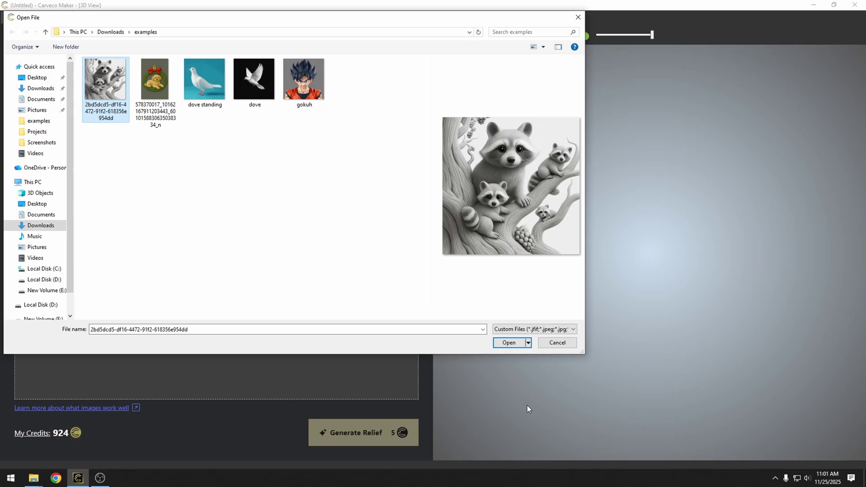
Open the raccoons-in-a-tree picture and generate a relief from it
left_click(511, 343)
mouse_move(225, 277)
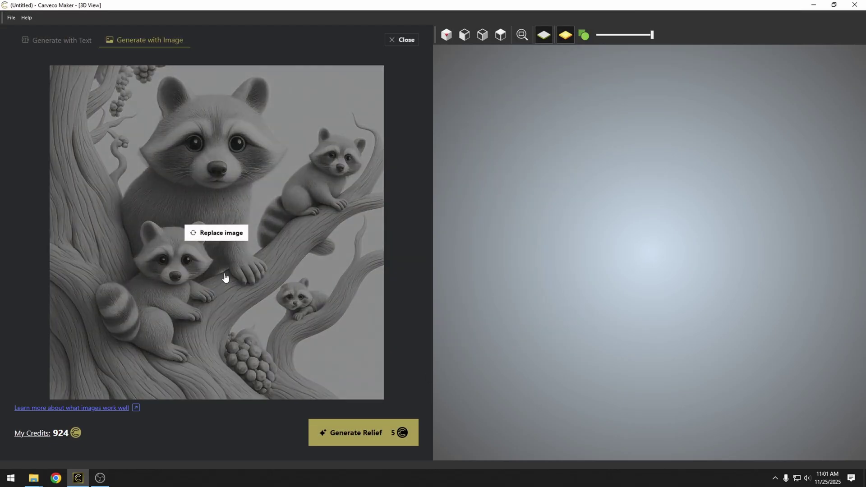
left_click(351, 445)
left_click(352, 426)
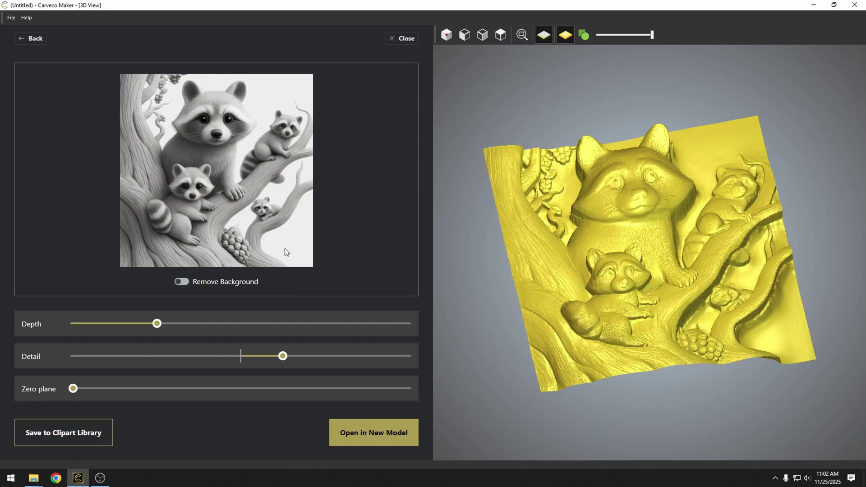
Toggle Remove Background on and off to compare the raccoon relief with and without the tree
left_click(182, 281)
mouse_move(727, 400)
left_mouse_down()
mouse_move(654, 354)
mouse_move(608, 388)
mouse_move(604, 402)
left_mouse_up()
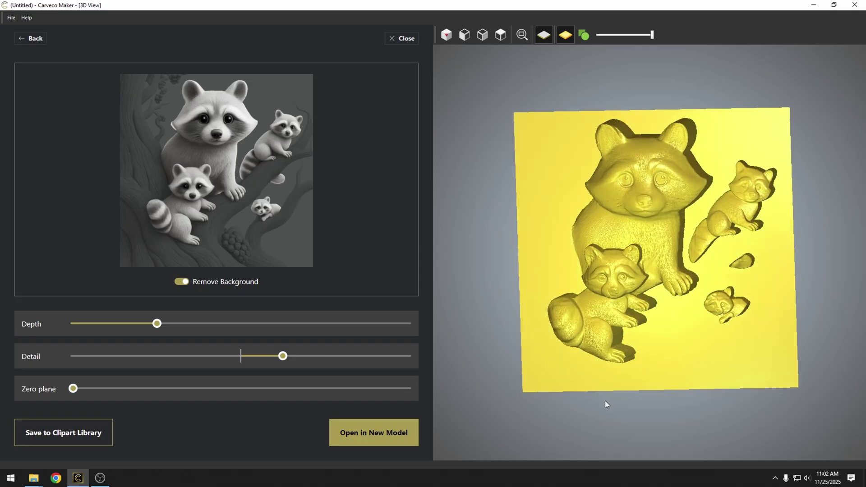
left_click(181, 282)
left_click(181, 282)
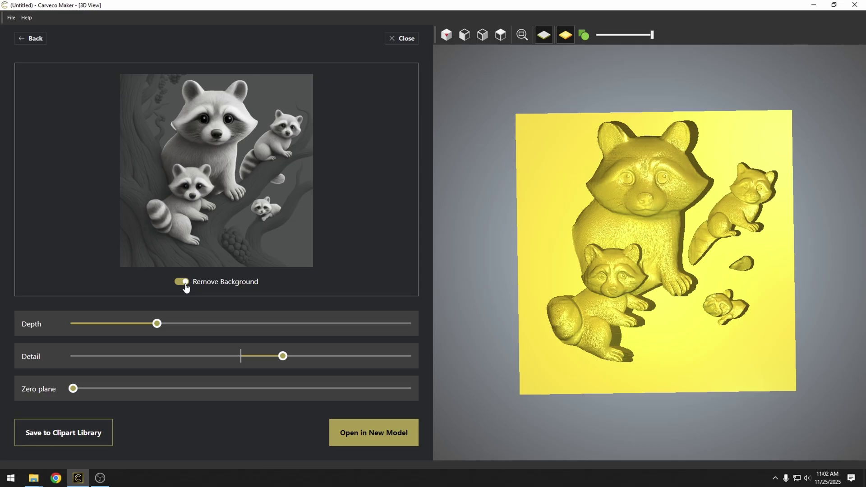
left_click(185, 288)
Make the raccoon relief slightly shallower and restore its tree background
mouse_move(595, 311)
left_mouse_down()
mouse_move(631, 326)
mouse_move(688, 289)
left_mouse_up()
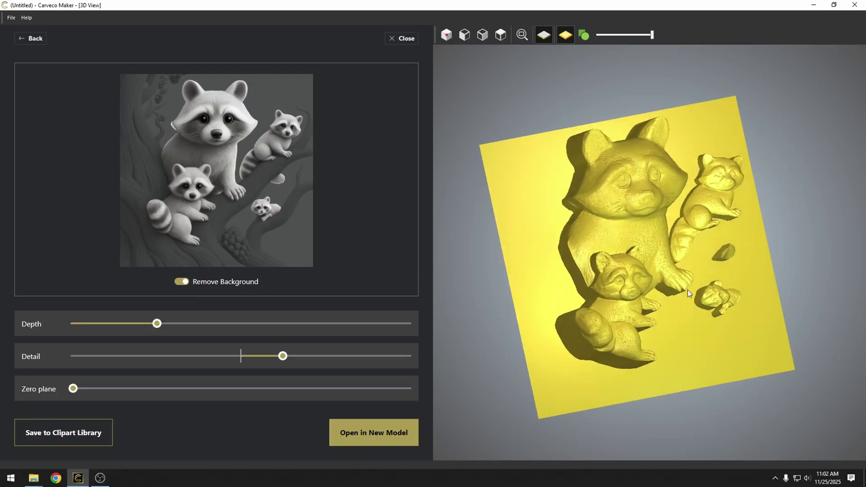
mouse_move(543, 294)
left_mouse_down()
mouse_move(626, 282)
mouse_move(668, 287)
mouse_move(709, 274)
mouse_move(692, 276)
left_mouse_up()
scroll(714, 234, "up", 3)
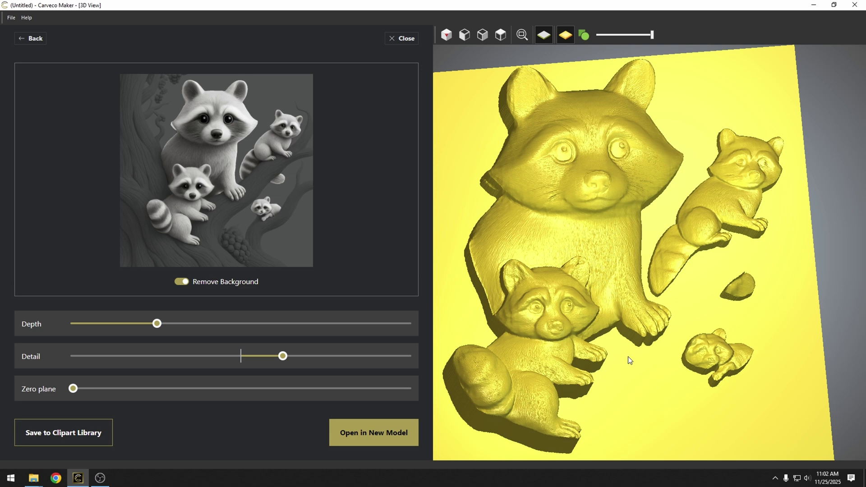
left_click_drag(157, 324, 155, 324)
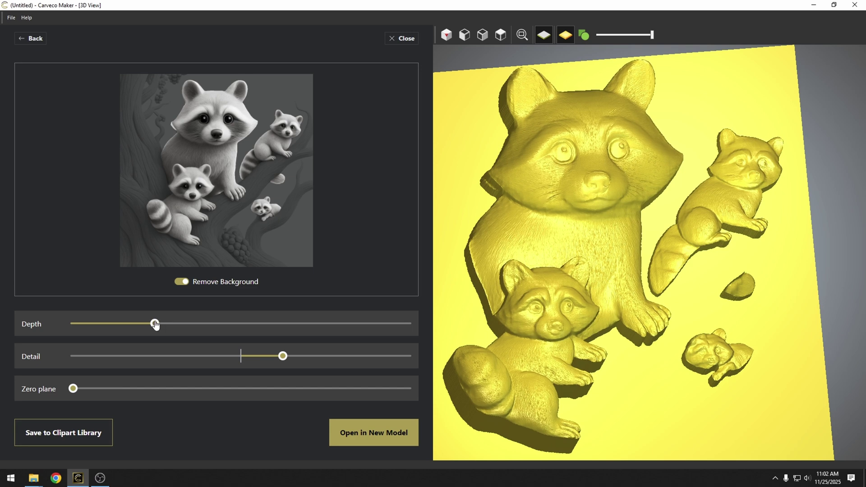
left_click(183, 282)
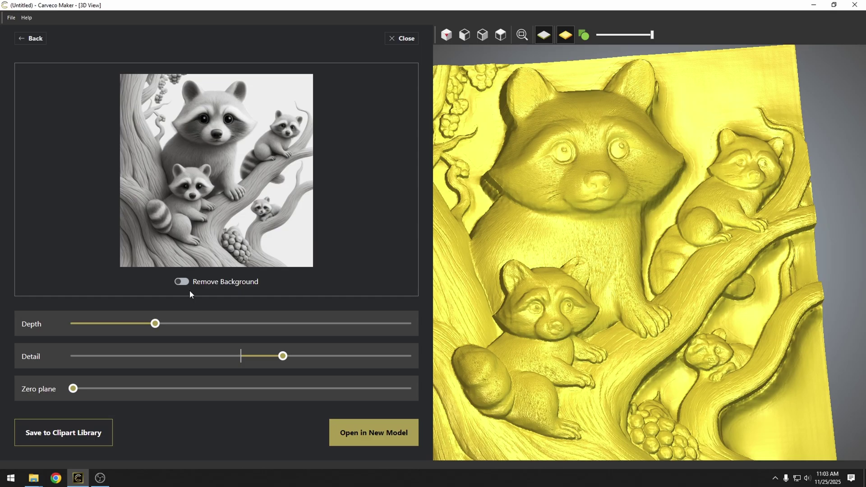
Discard the raccoon relief without saving and orbit the new Goku bust relief
left_click(405, 38)
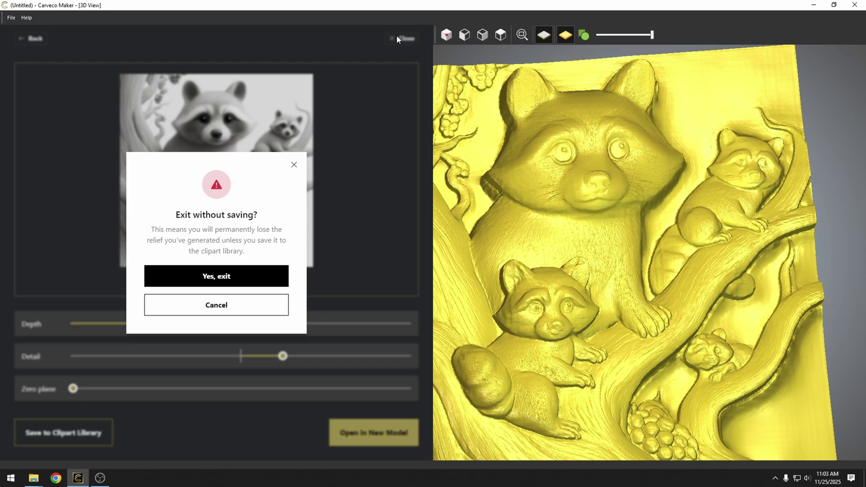
left_click(216, 275)
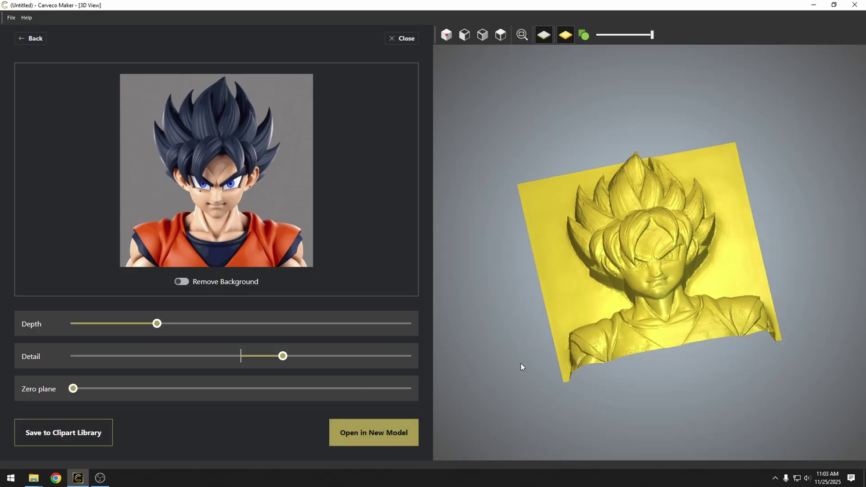
mouse_move(573, 365)
left_mouse_down()
mouse_move(697, 325)
mouse_move(697, 311)
mouse_move(505, 390)
left_mouse_up()
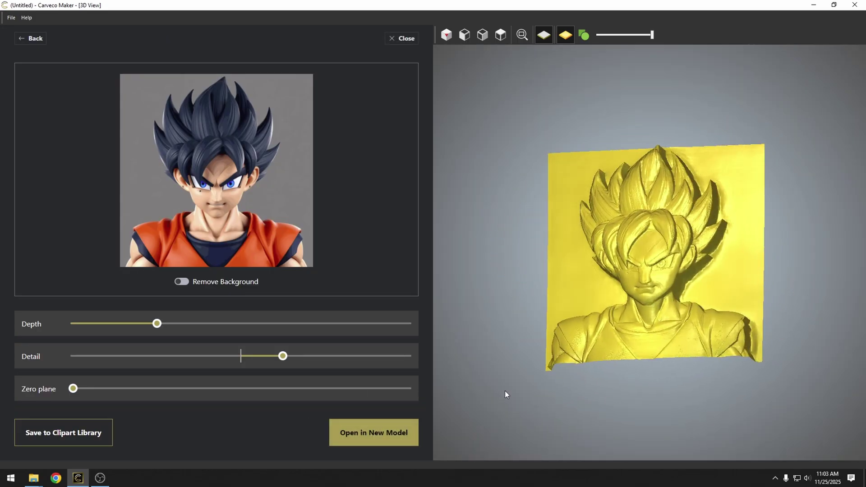
Remove the Goku bust's grey background, raise its zero plane, deepen it and reduce detail
left_click(181, 282)
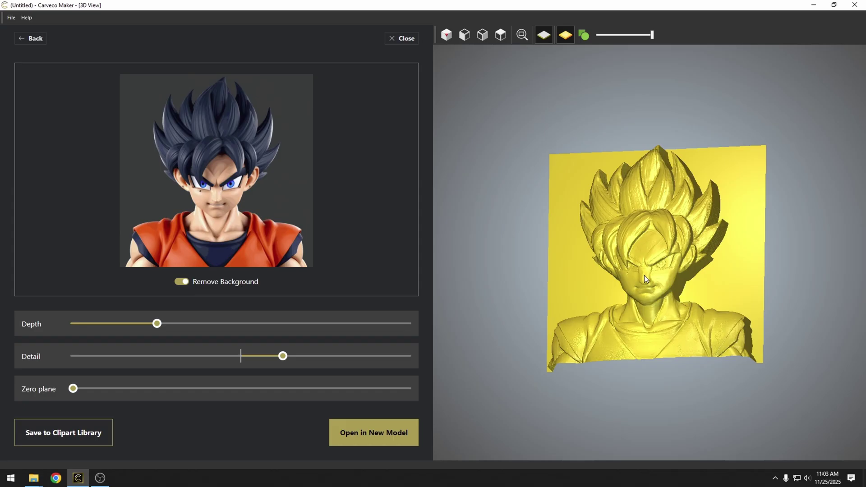
scroll(646, 276, "up", 5)
left_click_drag(202, 389, 150, 391)
mouse_move(156, 325)
left_mouse_down()
mouse_move(201, 331)
mouse_move(180, 334)
left_mouse_up()
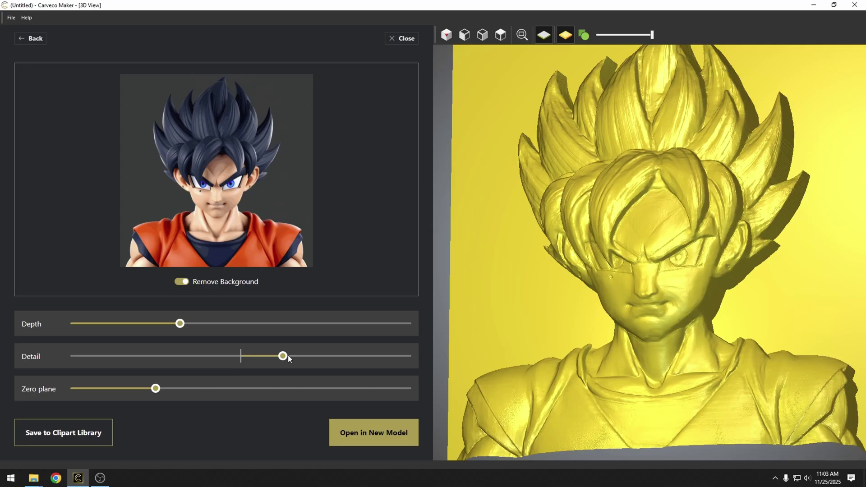
left_click_drag(288, 355, 136, 356)
scroll(668, 295, "down", 5)
mouse_move(650, 285)
left_mouse_down()
mouse_move(721, 314)
mouse_move(623, 295)
mouse_move(641, 246)
mouse_move(758, 251)
mouse_move(729, 300)
mouse_move(556, 288)
mouse_move(615, 284)
left_mouse_up()
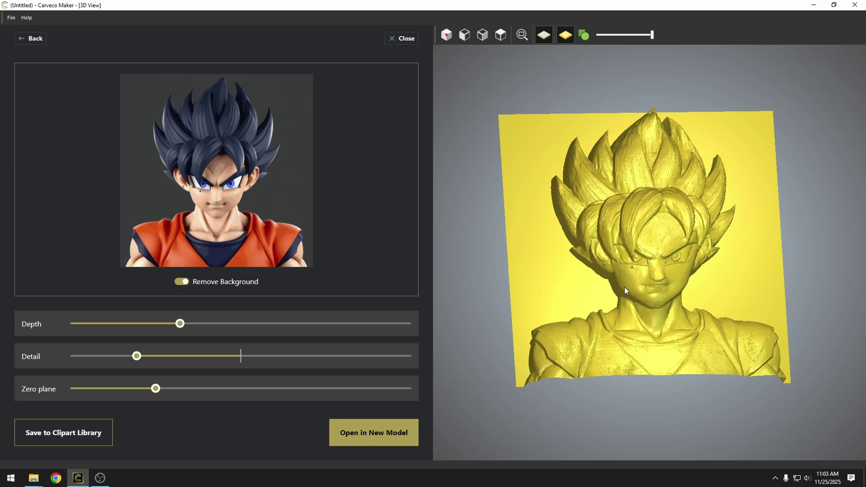